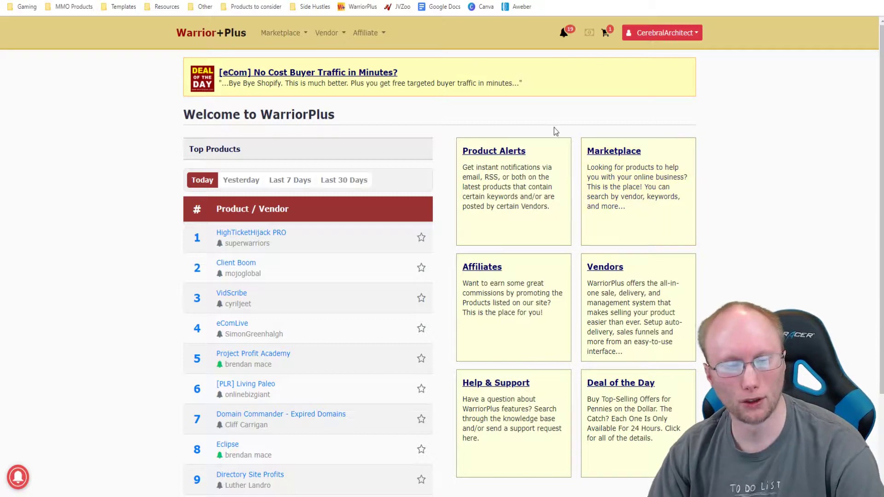
Go to Affiliate > Offers and scroll through the 6751 offers sorted by Pulse Score.
{"action": "left_click", "coordinate": [383, 35]}
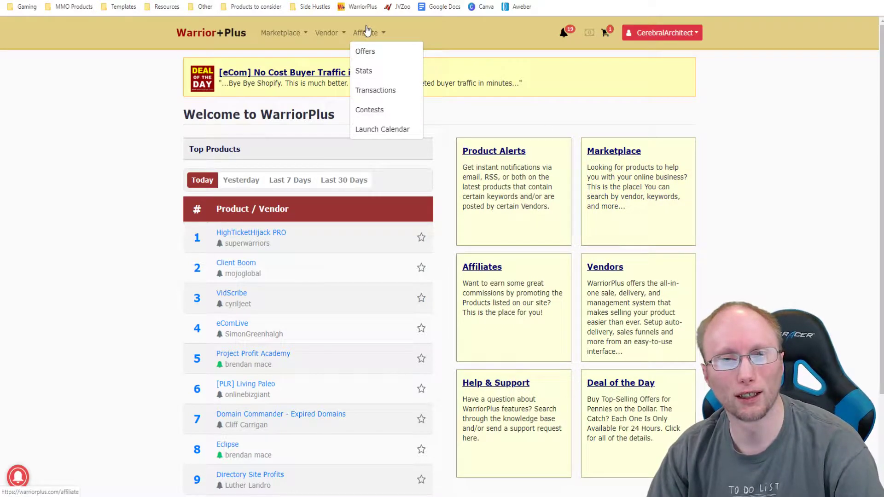
{"action": "left_click", "coordinate": [365, 52]}
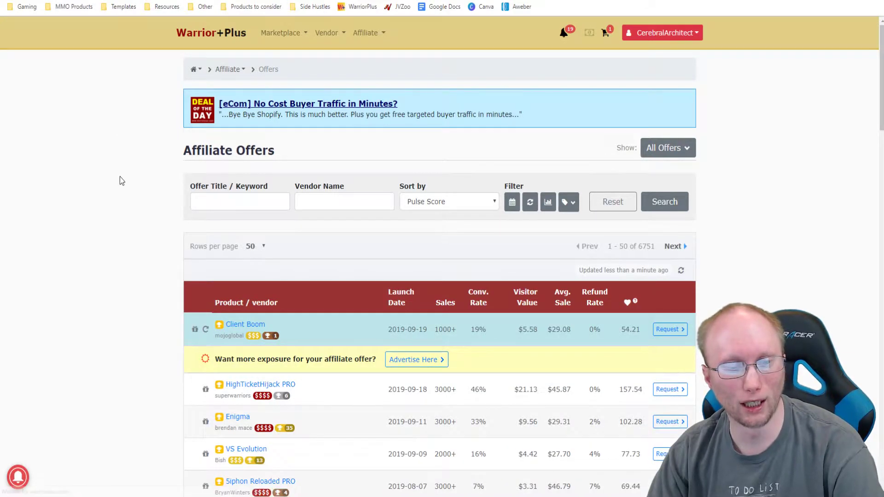
{"action": "scroll", "coordinate": [125, 199], "scroll_direction": "down", "scroll_amount": 8}
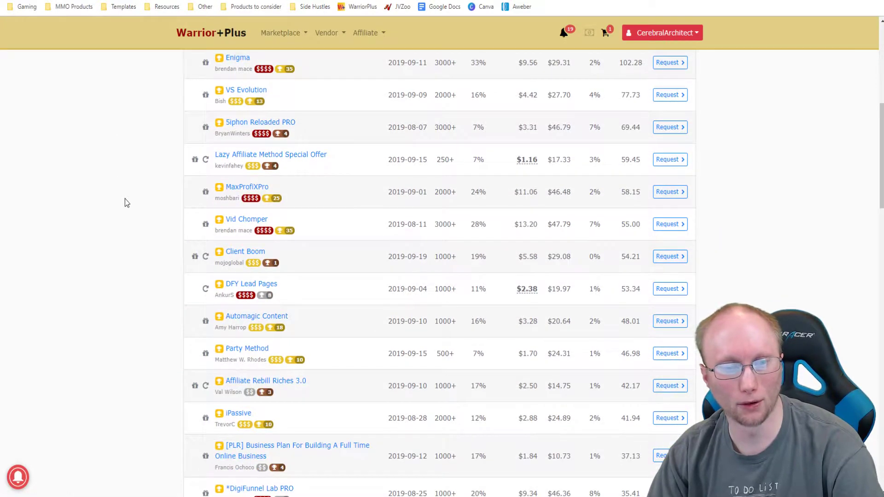
{"action": "scroll", "coordinate": [124, 198], "scroll_direction": "up", "scroll_amount": 7}
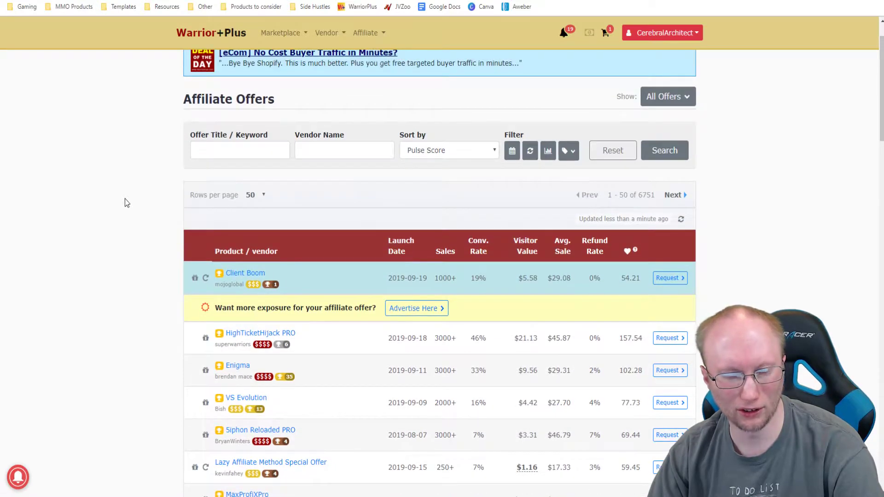
{"action": "scroll", "coordinate": [125, 199], "scroll_direction": "up", "scroll_amount": 1}
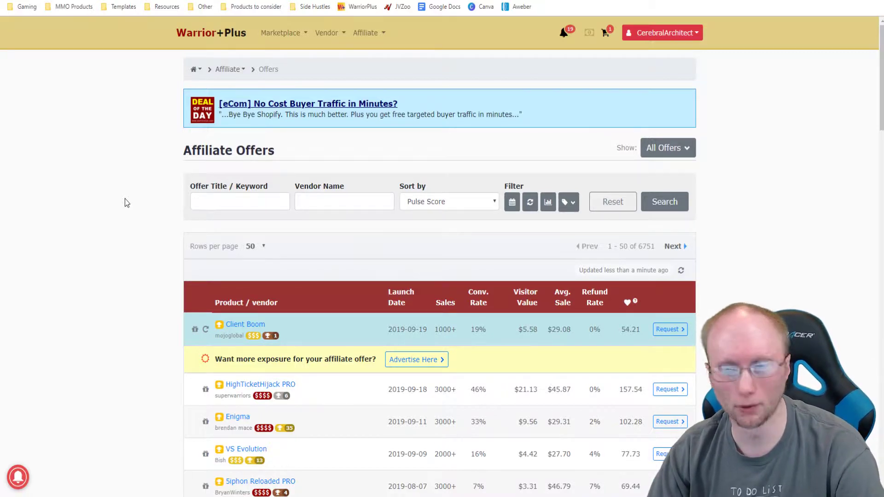
Filter the offers list to Approved Only and scroll through the approved offers.
{"action": "left_click", "coordinate": [666, 150]}
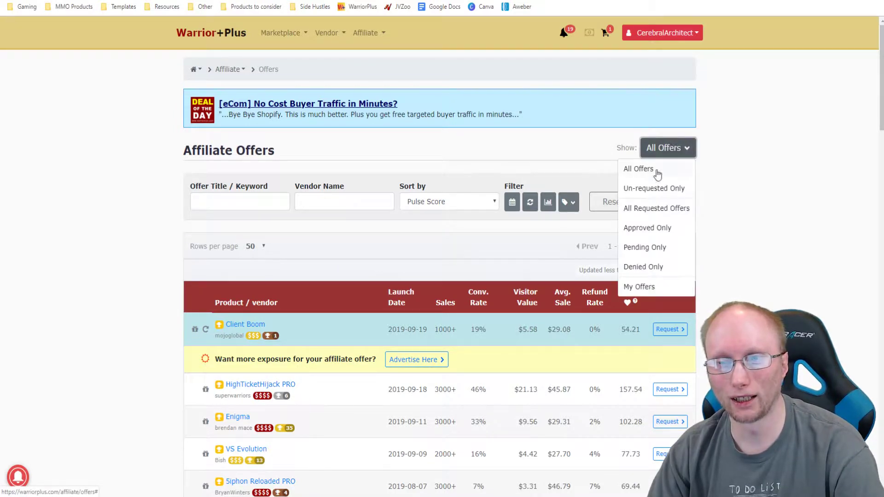
{"action": "left_click", "coordinate": [644, 228]}
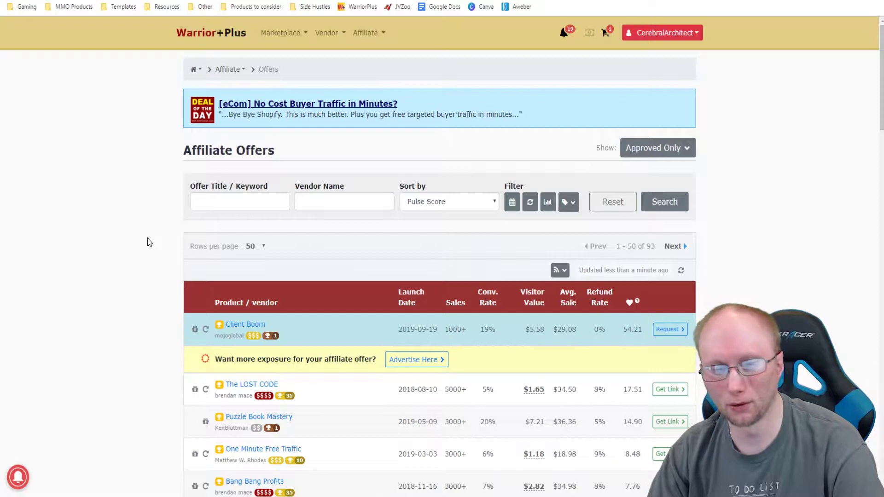
{"action": "scroll", "coordinate": [146, 244], "scroll_direction": "down", "scroll_amount": 8}
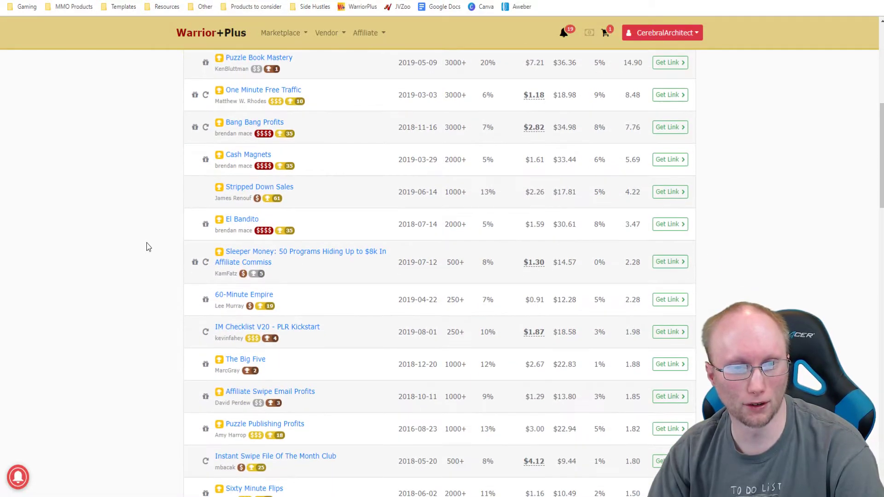
{"action": "scroll", "coordinate": [146, 244], "scroll_direction": "up", "scroll_amount": 6}
{"action": "scroll", "coordinate": [147, 247], "scroll_direction": "up", "scroll_amount": 2}
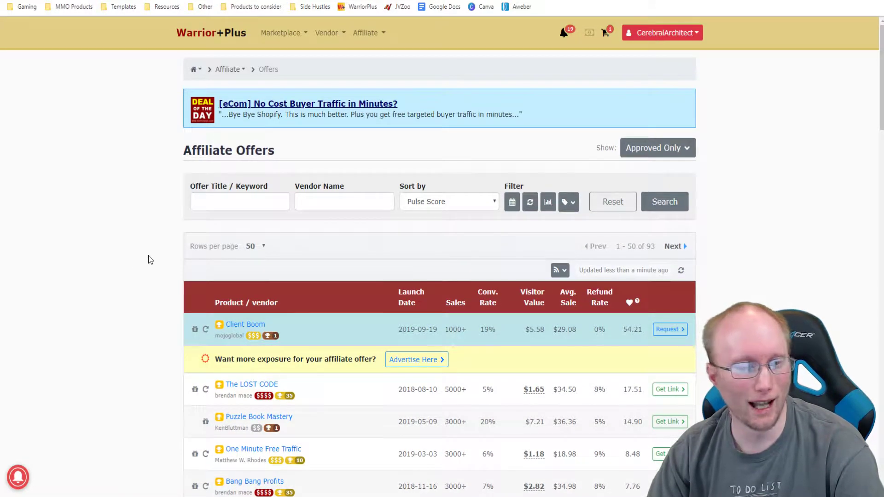
{"action": "scroll", "coordinate": [140, 321], "scroll_direction": "down", "scroll_amount": 3}
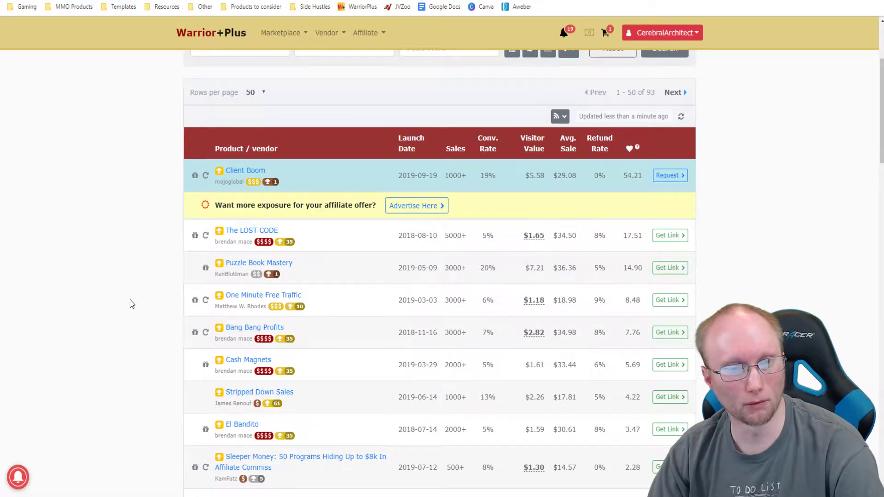
{"action": "scroll", "coordinate": [121, 300], "scroll_direction": "down", "scroll_amount": 17}
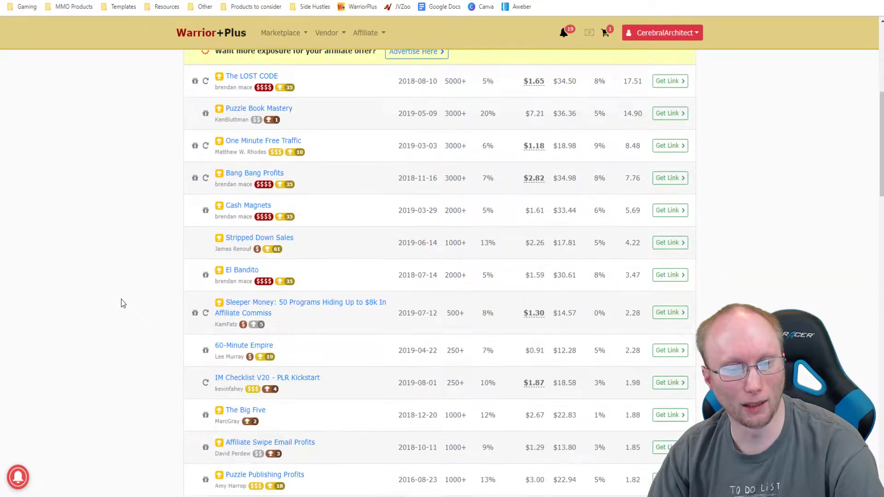
{"action": "scroll", "coordinate": [122, 302], "scroll_direction": "down", "scroll_amount": 1}
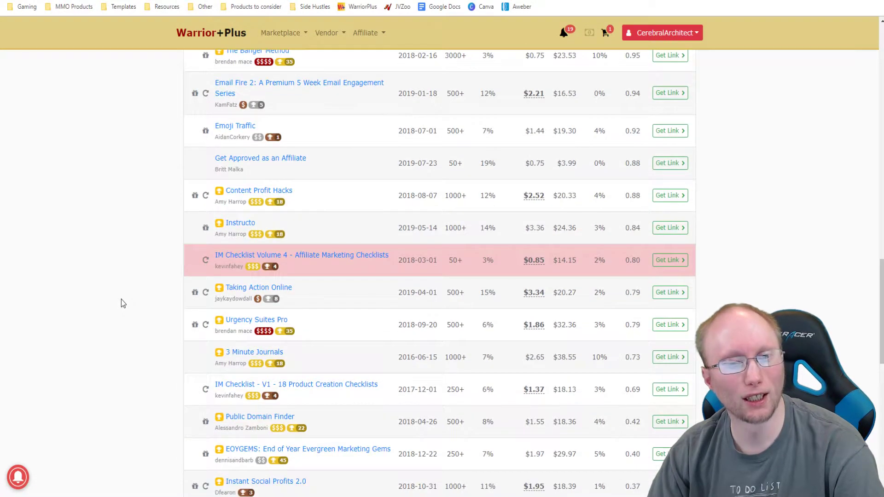
Open the Taking Action Online offer and copy its affiliate link address.
{"action": "left_click", "coordinate": [251, 288]}
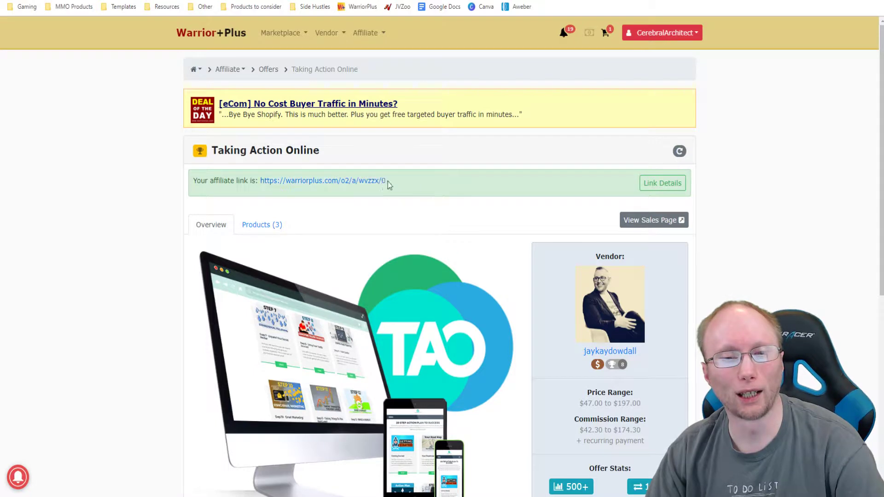
{"action": "left_click_drag", "start_coordinate": [389, 183], "coordinate": [261, 183]}
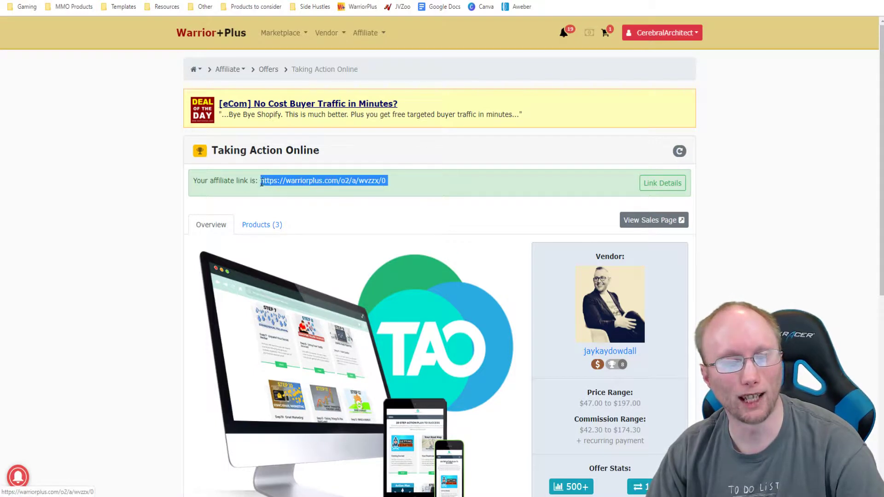
{"action": "left_click", "coordinate": [389, 181]}
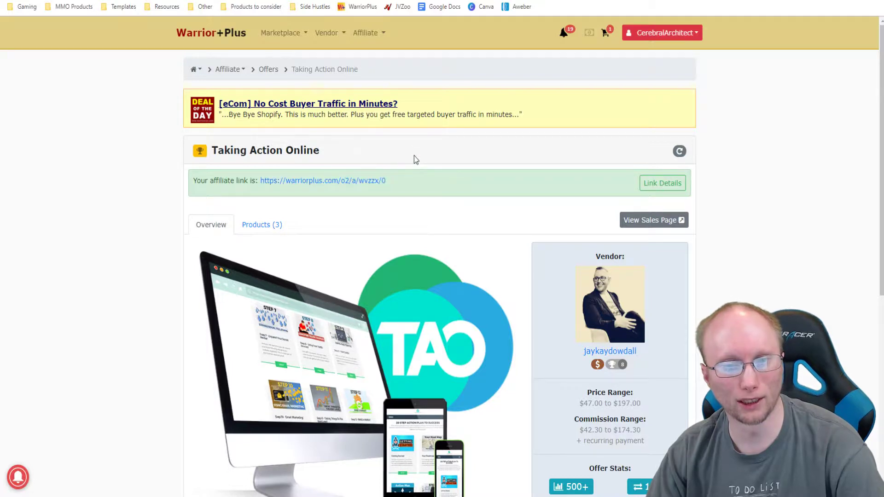
{"action": "right_click", "coordinate": [348, 181]}
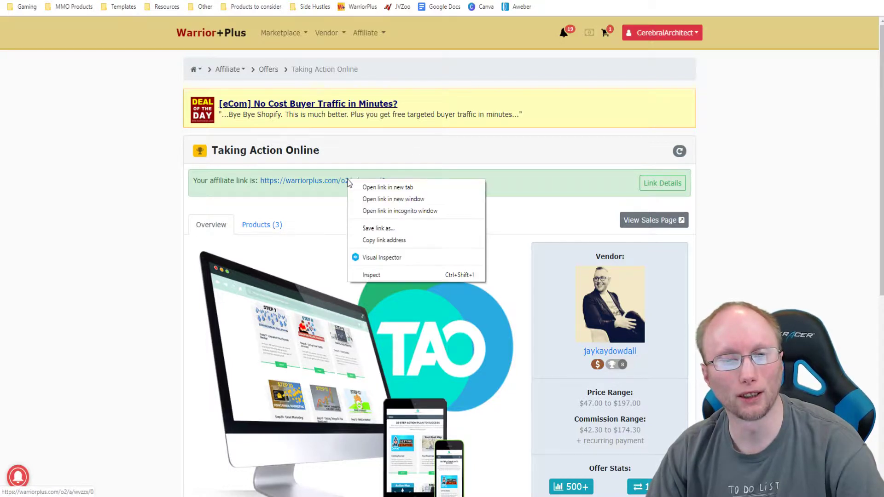
{"action": "left_click", "coordinate": [399, 241]}
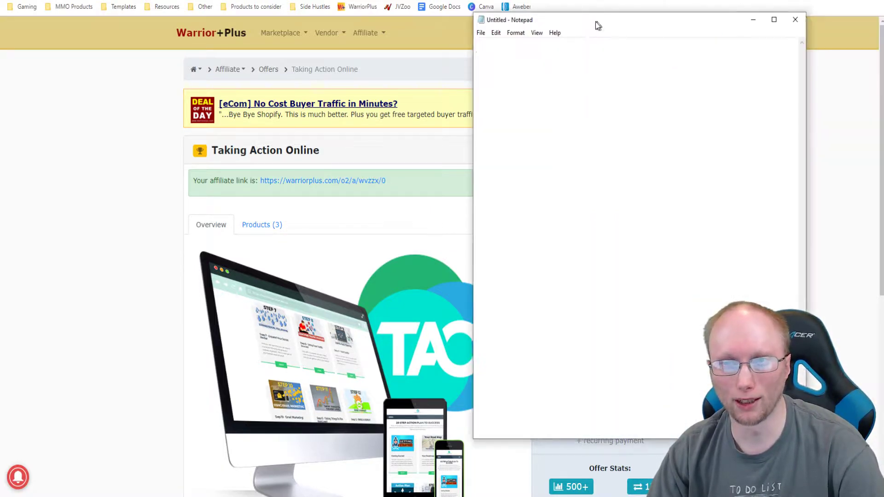
Paste the Taking Action Online affiliate link into a blank Notepad note and append /fb.
{"action": "left_click_drag", "start_coordinate": [592, 26], "coordinate": [576, 28]}
{"action": "right_click", "coordinate": [558, 95]}
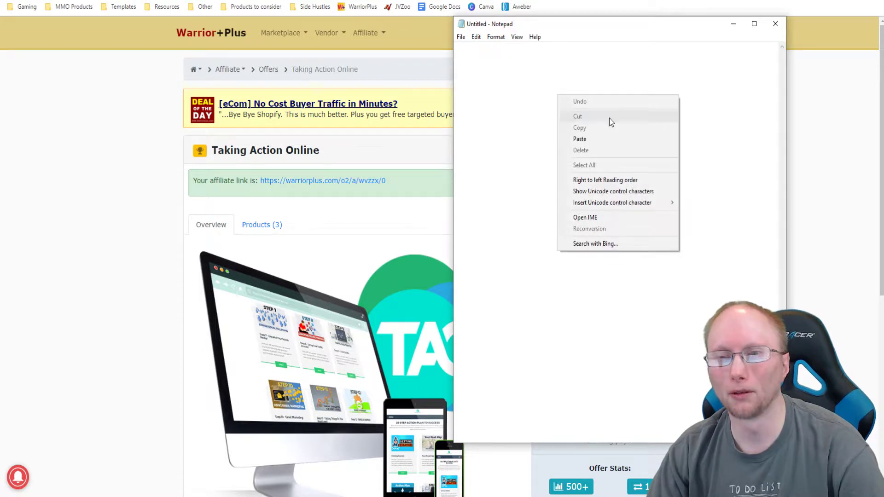
{"action": "left_click", "coordinate": [611, 138]}
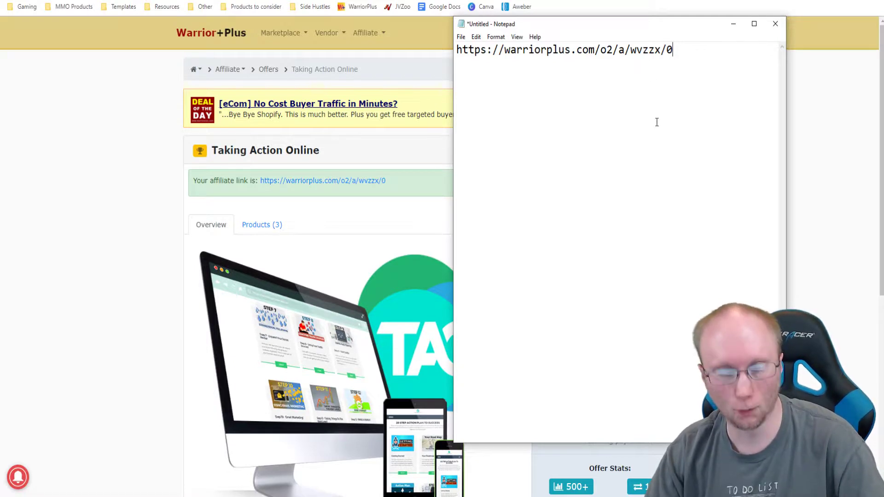
{"action": "type", "text": "/"}
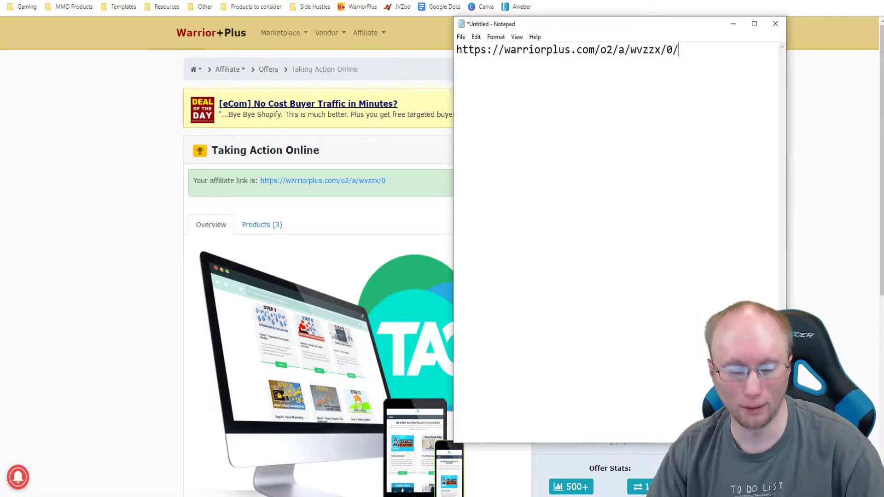
{"action": "type", "text": "fb"}
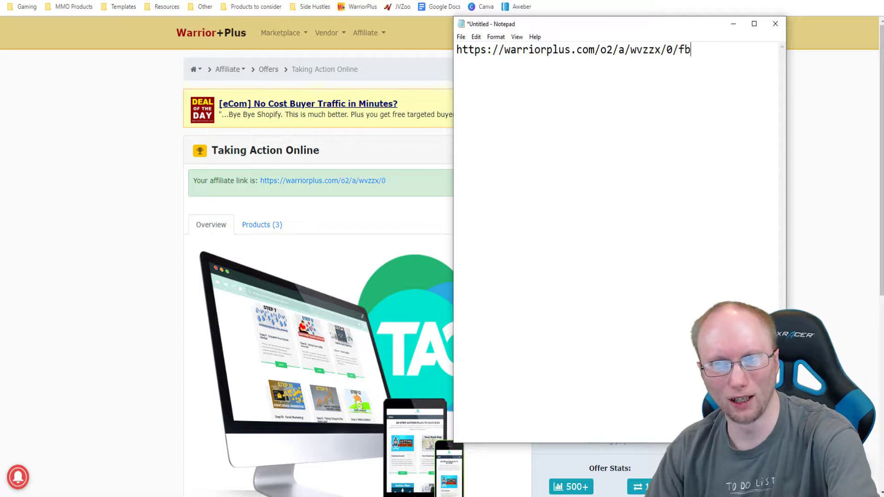
Give the fb tag a date ending, rewriting 090525 as sept52025.
{"action": "type", "text": "09"}
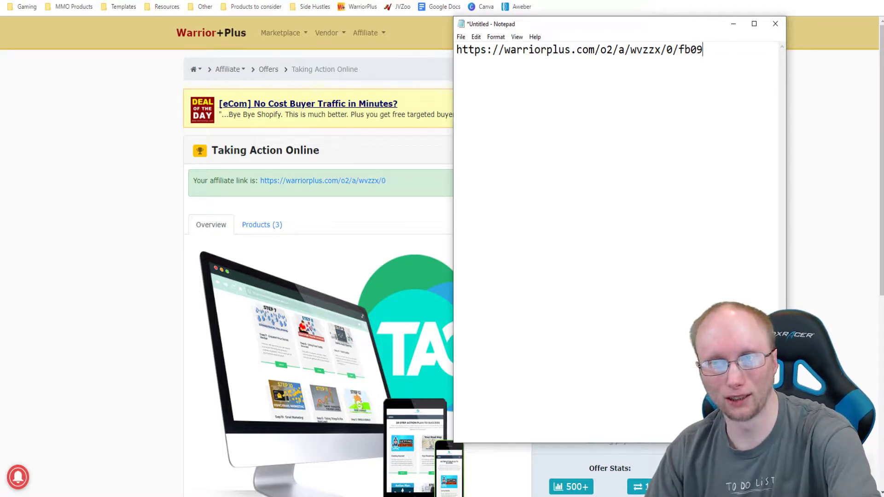
{"action": "type", "text": "05"}
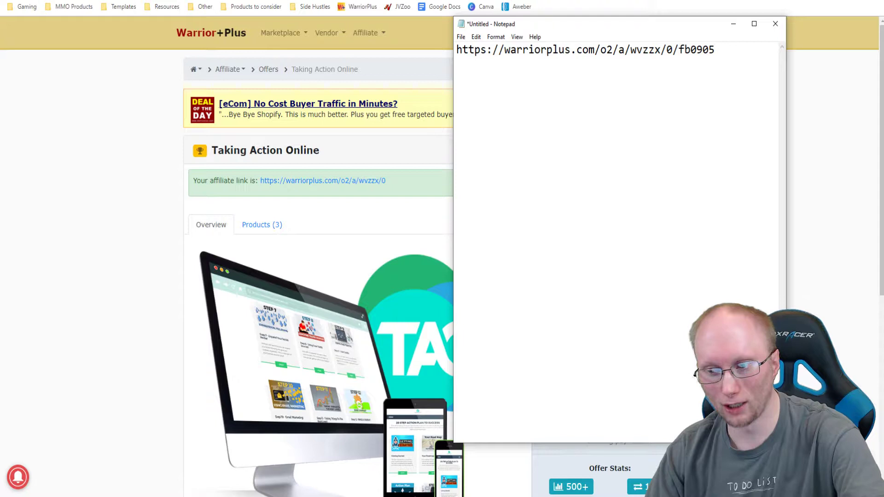
{"action": "type", "text": "25"}
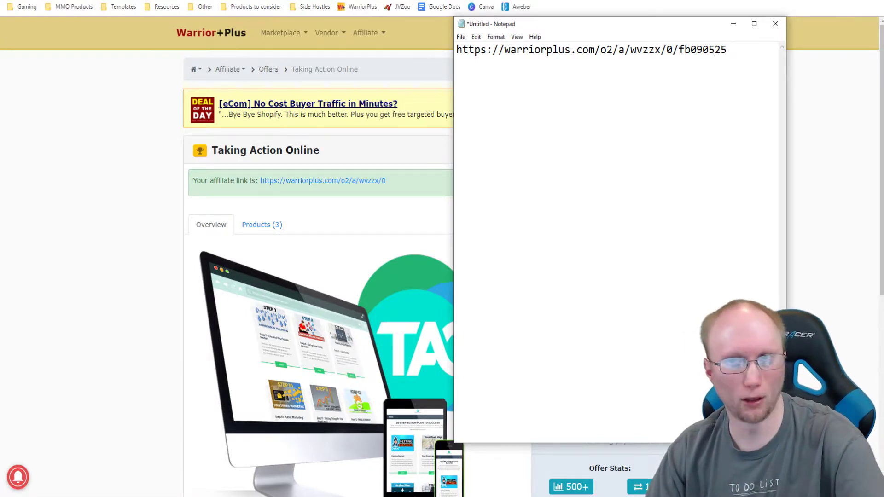
{"action": "key", "text": "BackSpace"}
{"action": "key", "text": "BackSpace"}
{"action": "key", "text": "BackSpace"}
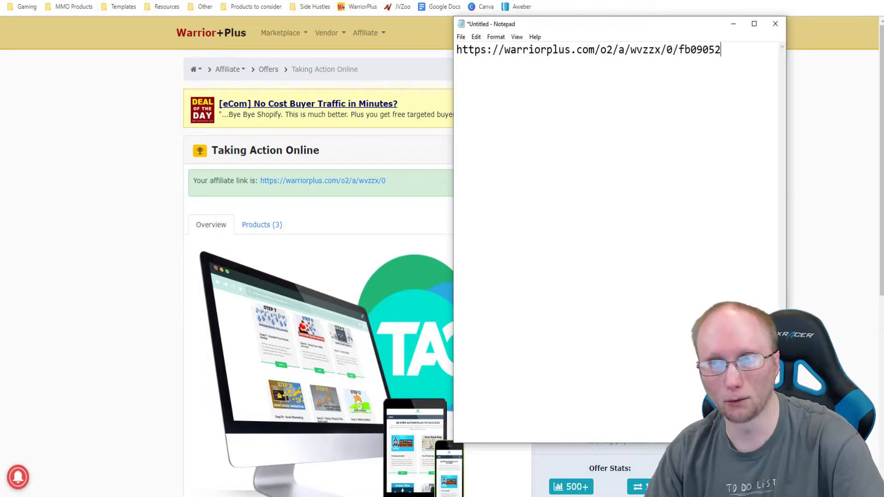
{"action": "key", "text": "BackSpace"}
{"action": "key", "text": "BackSpace"}
{"action": "key", "text": "BackSpace"}
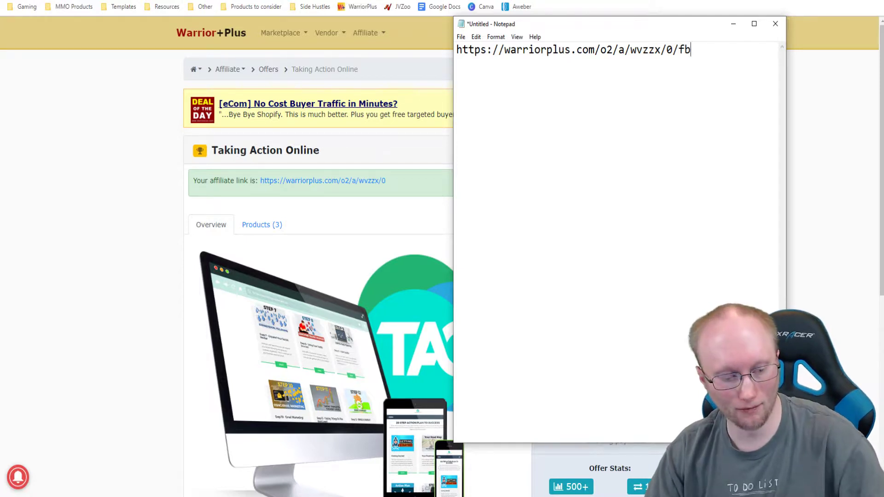
{"action": "type", "text": "sept"}
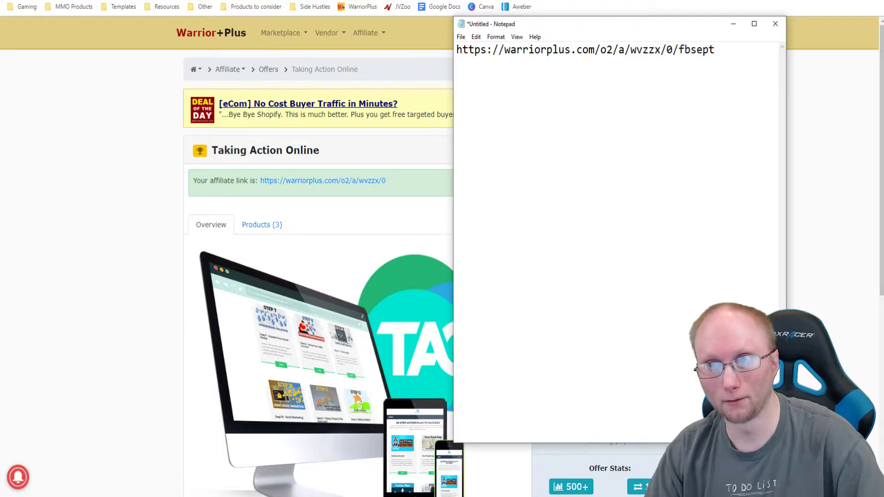
{"action": "type", "text": "5"}
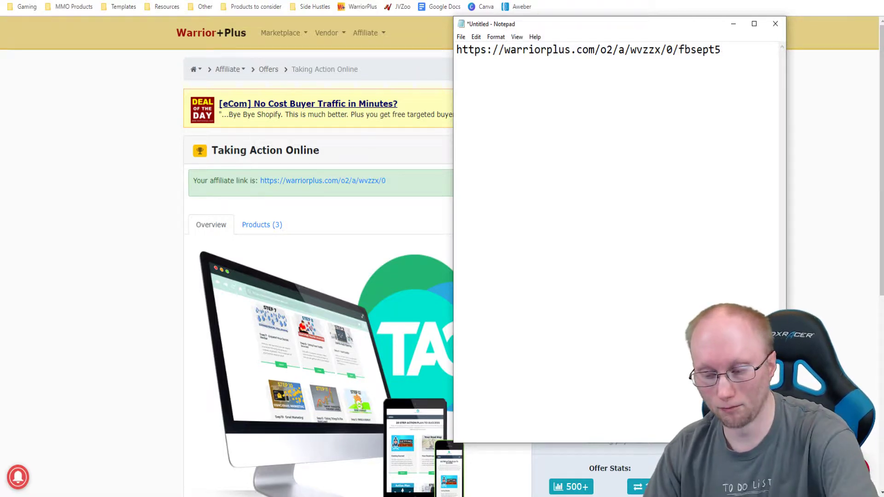
{"action": "type", "text": "2025"}
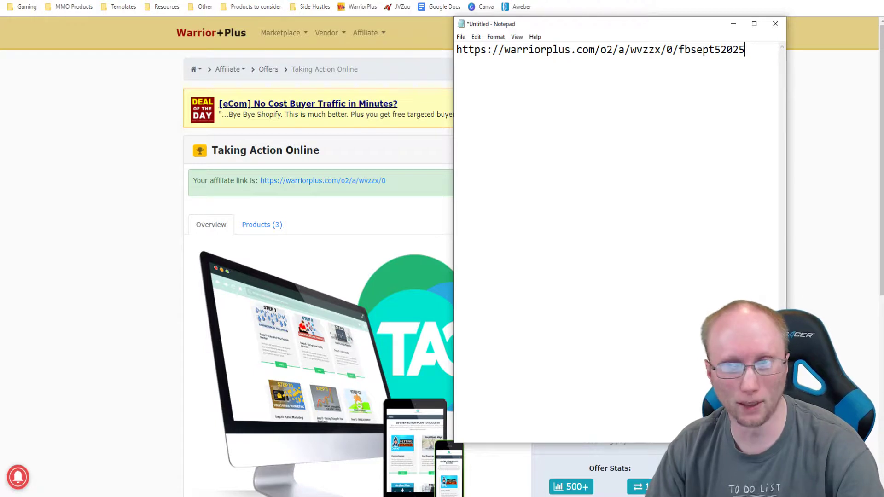
Replace the fb date tag with yt so the affiliate URL ends in /yt.
{"action": "key", "text": "BackSpace"}
{"action": "key", "text": "BackSpace"}
{"action": "key", "text": "BackSpace"}
{"action": "key", "text": "BackSpace"}
{"action": "key", "text": "BackSpace"}
{"action": "key", "text": "BackSpace"}
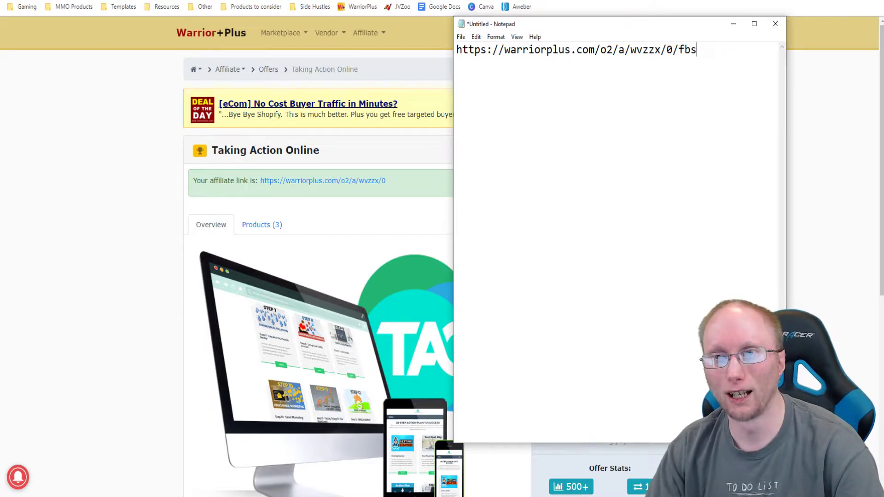
{"action": "key", "text": "BackSpace"}
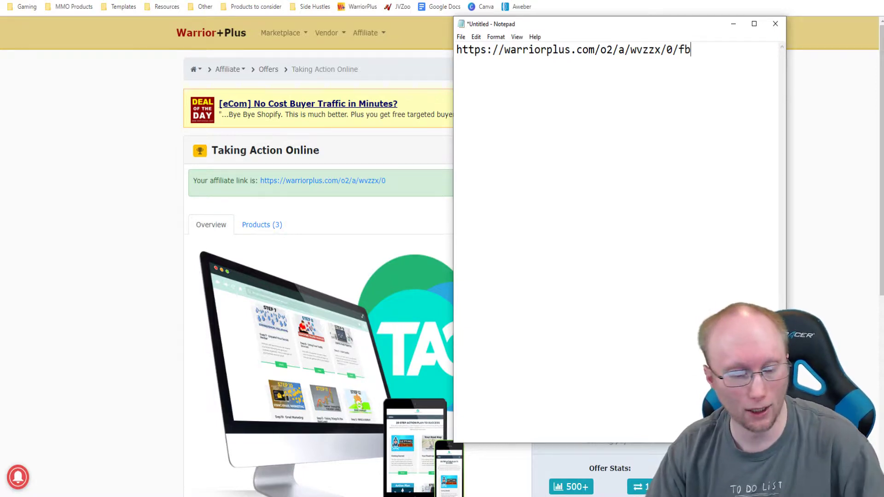
{"action": "type", "text": "ad1"}
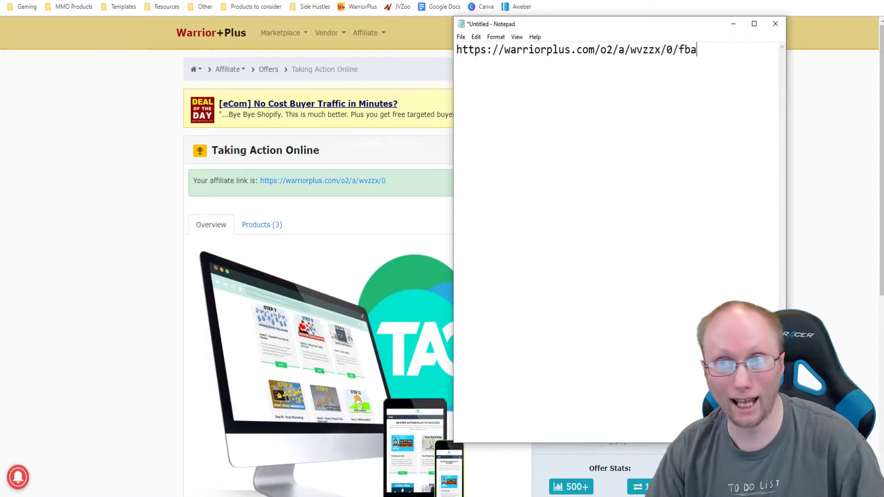
{"action": "key", "text": "BackSpace"}
{"action": "key", "text": "BackSpace"}
{"action": "key", "text": "BackSpace"}
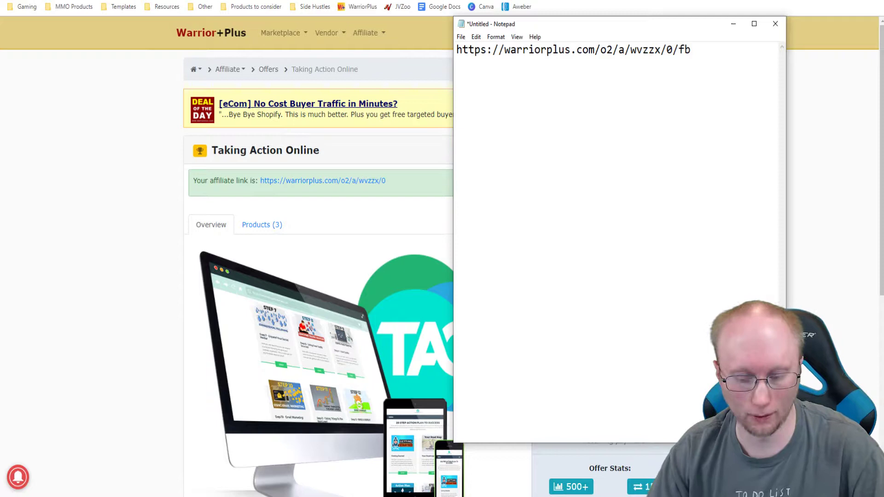
{"action": "key", "text": "BackSpace"}
{"action": "key", "text": "BackSpace"}
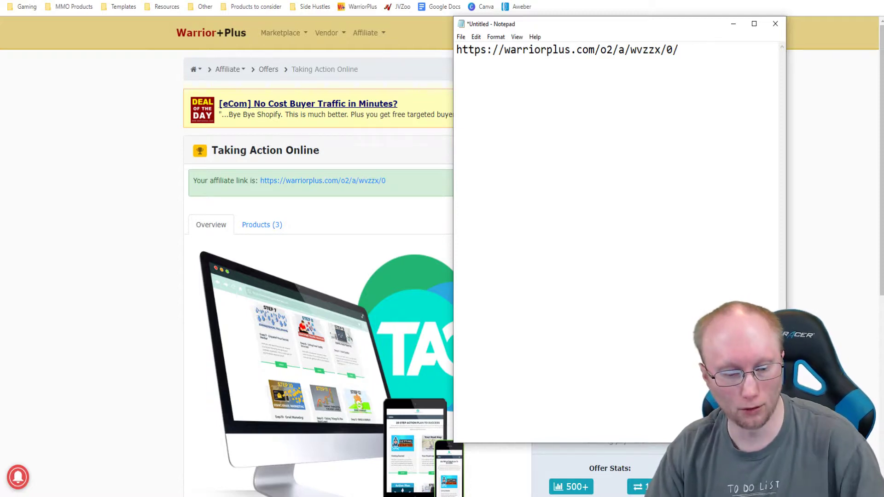
{"action": "type", "text": "yt"}
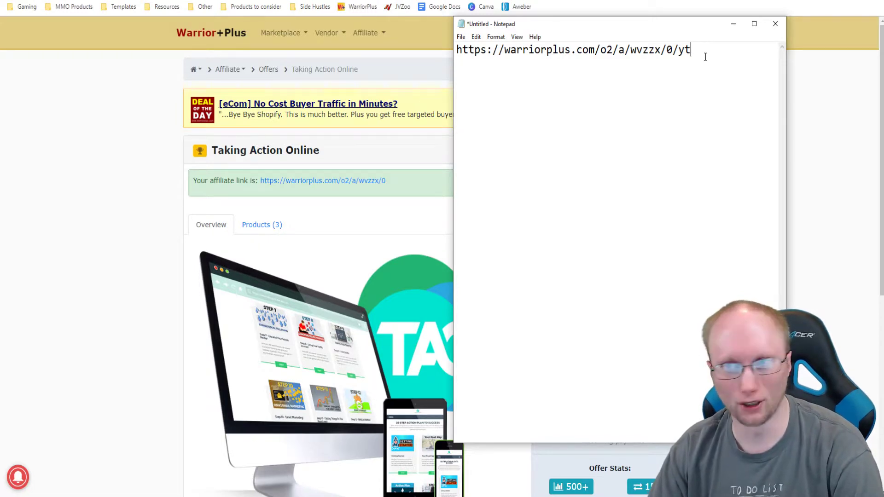
Copy the yt-tagged affiliate URL and move the Notepad window off to the side.
{"action": "left_click_drag", "start_coordinate": [696, 49], "coordinate": [457, 48]}
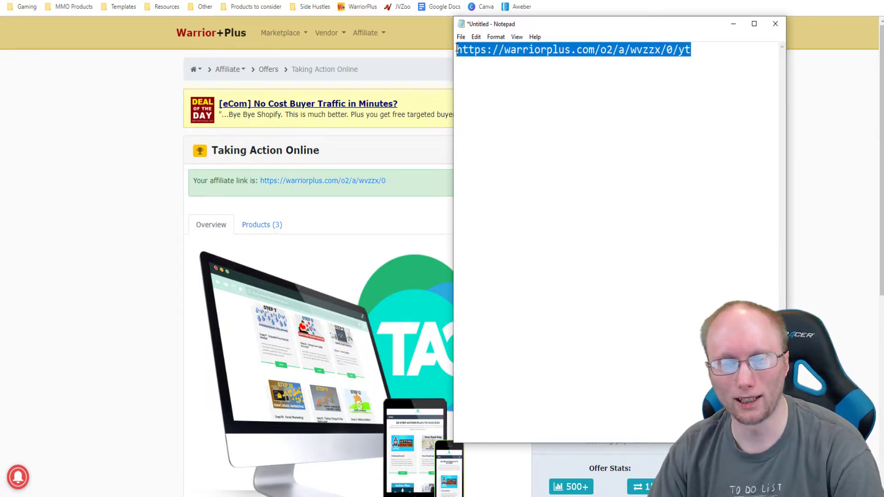
{"action": "right_click", "coordinate": [489, 50]}
{"action": "left_click", "coordinate": [520, 87]}
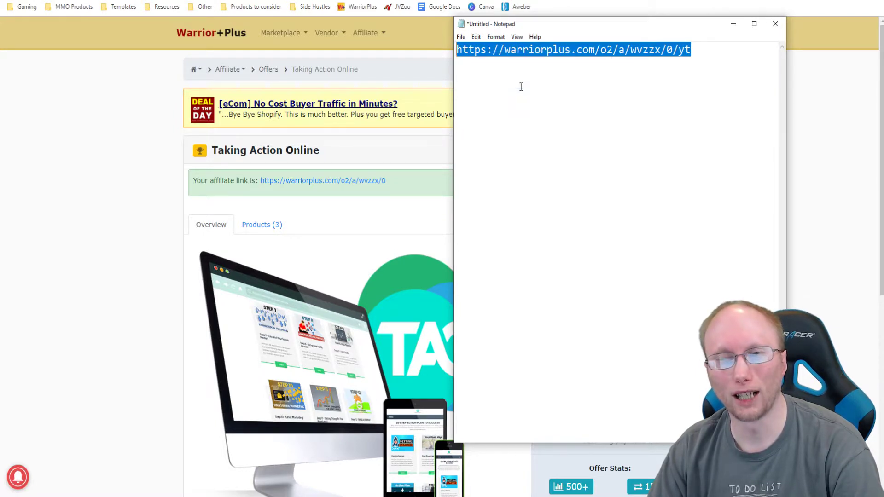
{"action": "left_click", "coordinate": [705, 46]}
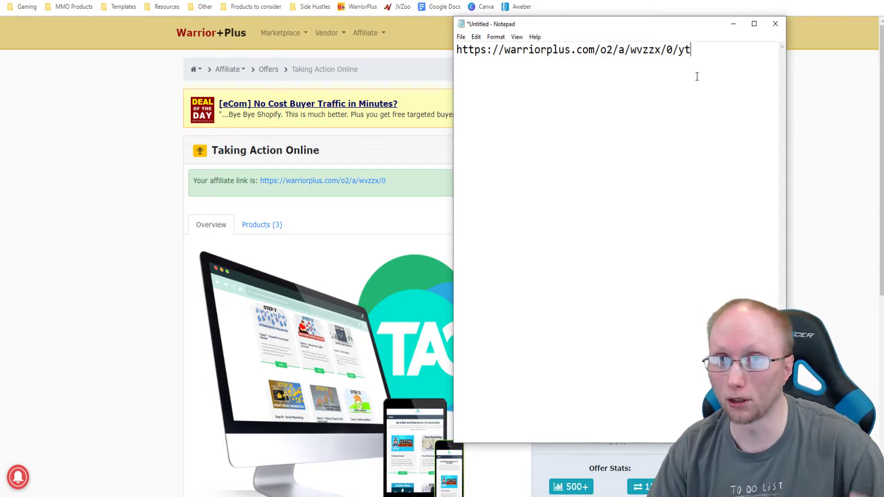
{"action": "left_click_drag", "start_coordinate": [712, 55], "coordinate": [447, 38]}
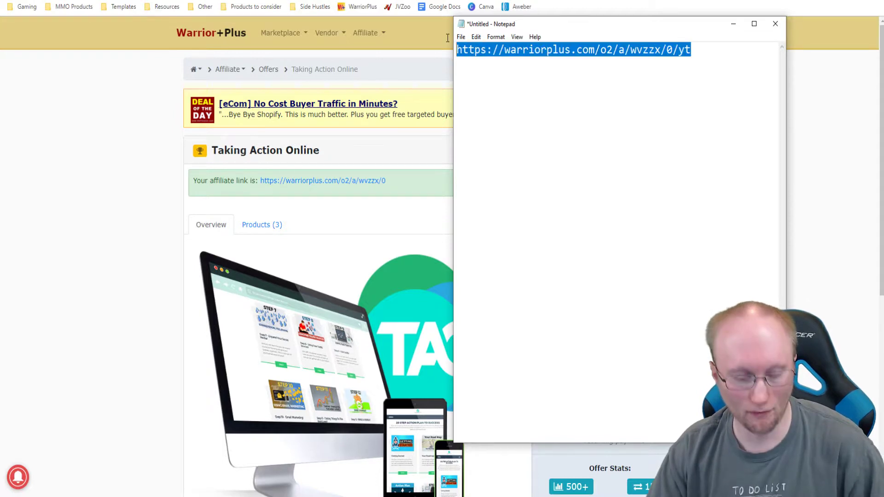
{"action": "right_click", "coordinate": [599, 50]}
{"action": "left_click", "coordinate": [631, 83]}
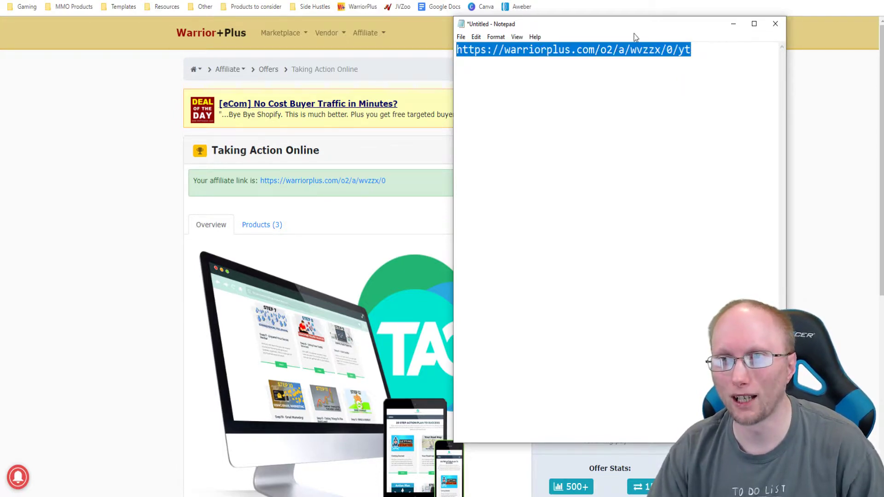
{"action": "left_click_drag", "start_coordinate": [623, 32], "coordinate": [883, 32]}
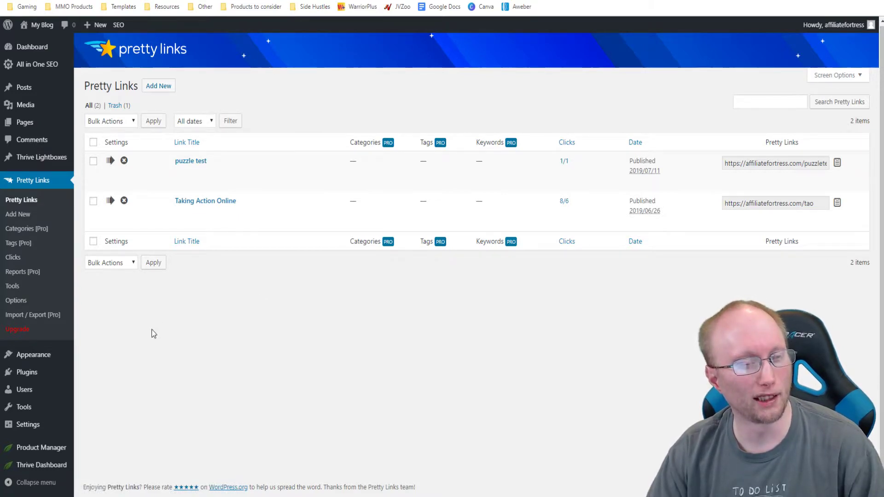
Open Pretty Links from the WordPress admin sidebar to view the existing links.
{"action": "mouse_move", "coordinate": [53, 372]}
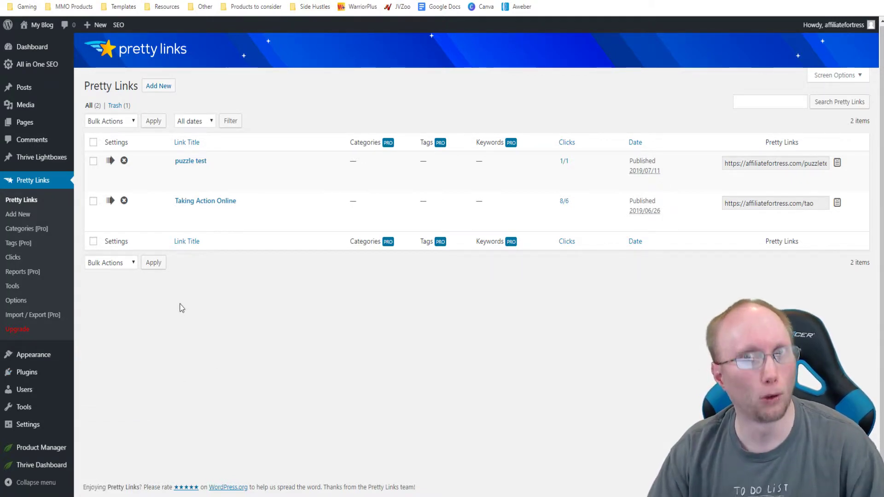
Start a new pretty link targeting the yt-tagged affiliate URL, with slug taoyt.
{"action": "mouse_move", "coordinate": [199, 225]}
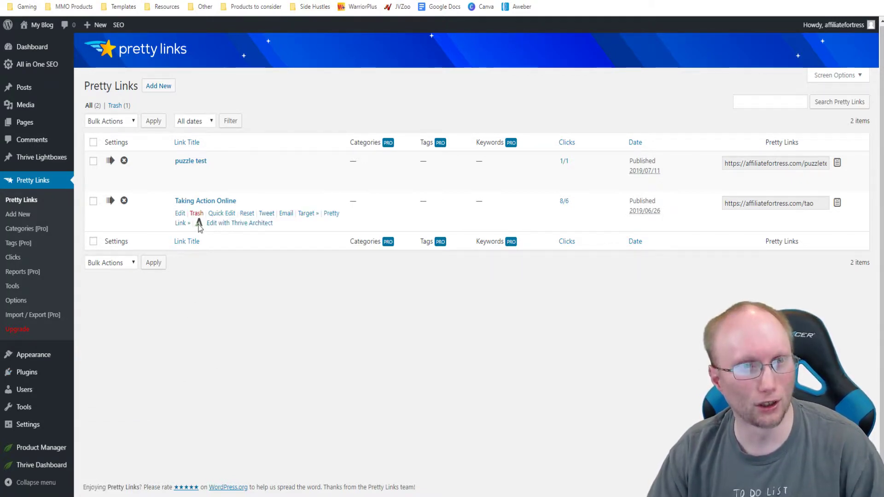
{"action": "left_click", "coordinate": [160, 88]}
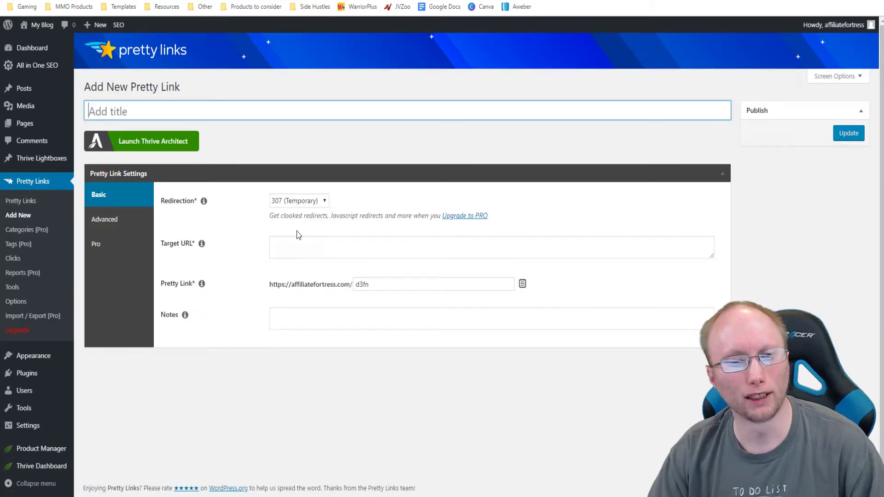
{"action": "left_click", "coordinate": [305, 249]}
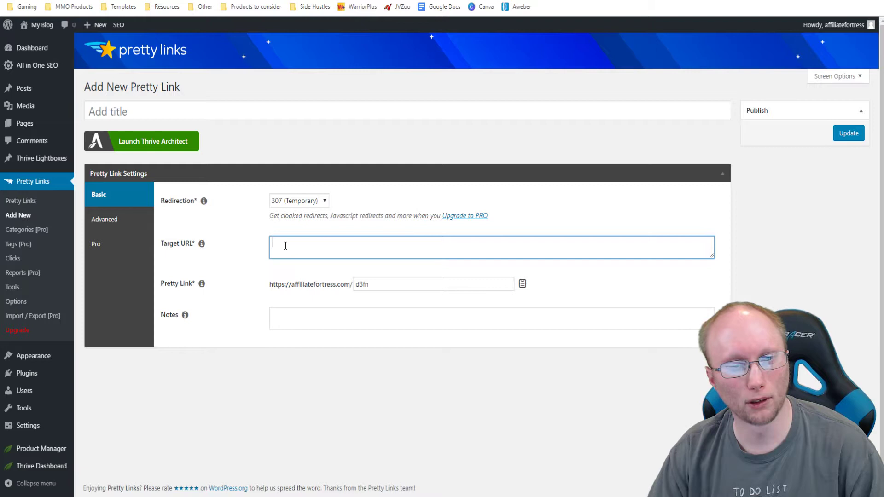
{"action": "key", "text": "ctrl+v"}
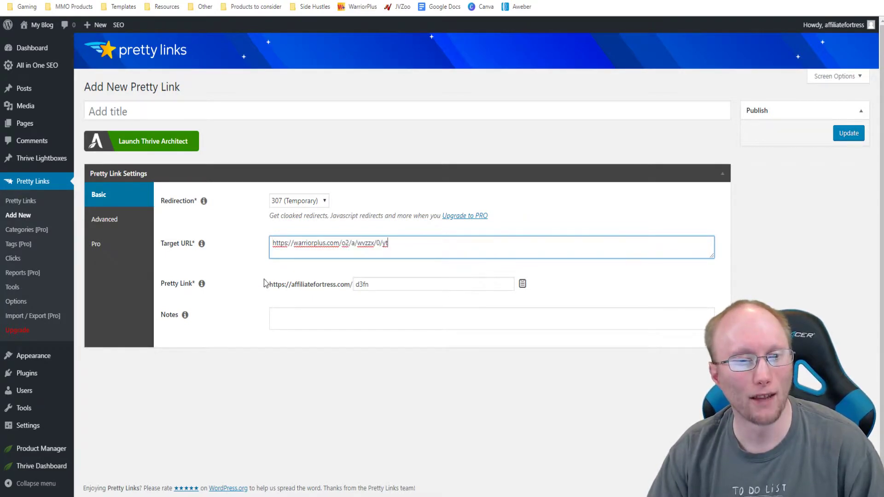
{"action": "left_click_drag", "start_coordinate": [276, 284], "coordinate": [354, 284]}
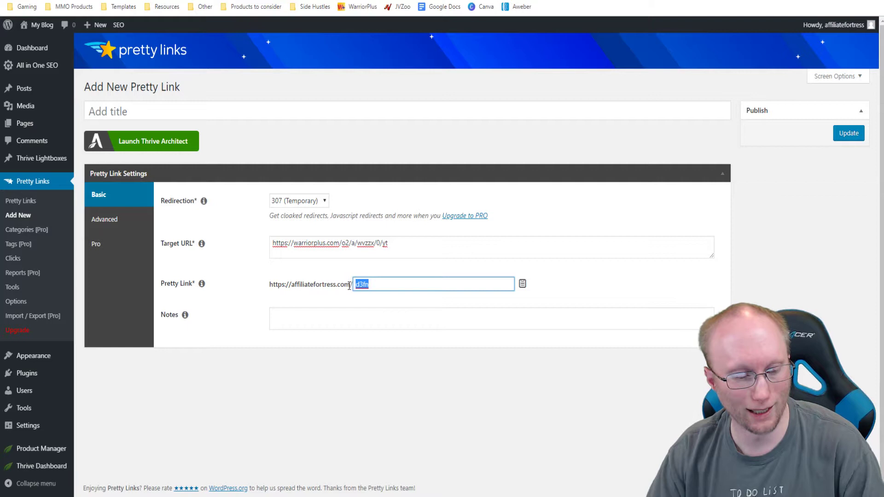
{"action": "type", "text": "tao"}
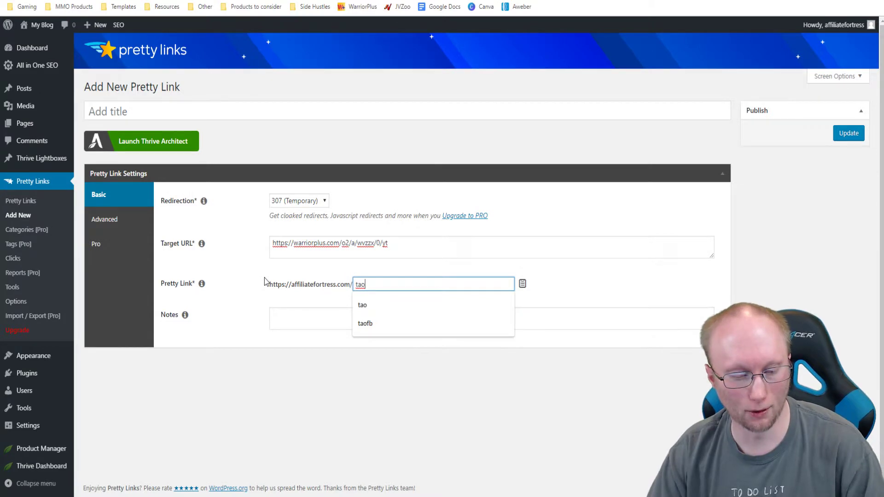
{"action": "type", "text": "yt"}
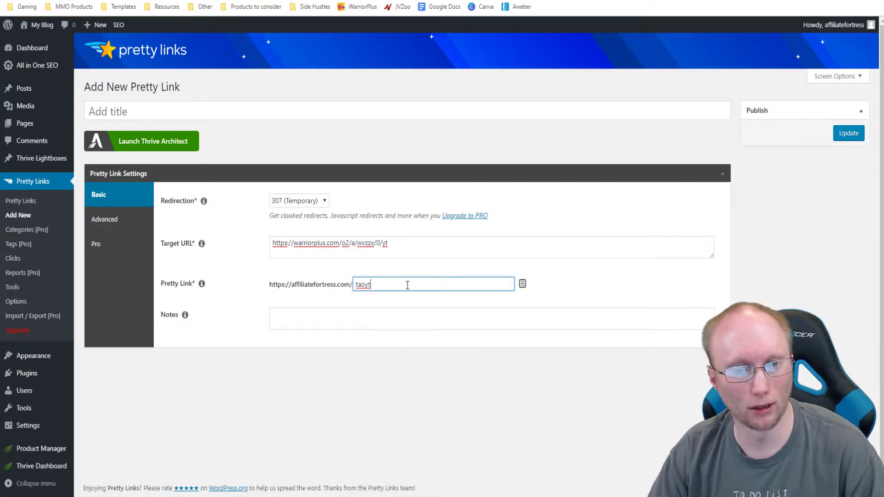
{"action": "left_click_drag", "start_coordinate": [389, 284], "coordinate": [341, 283]}
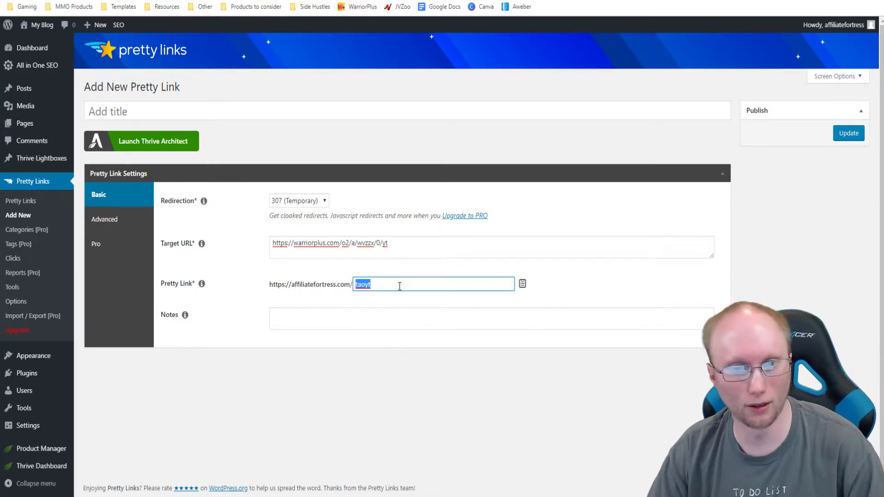
Type the filler text dsadsadas into the new link's Notes field.
{"action": "left_click", "coordinate": [376, 283]}
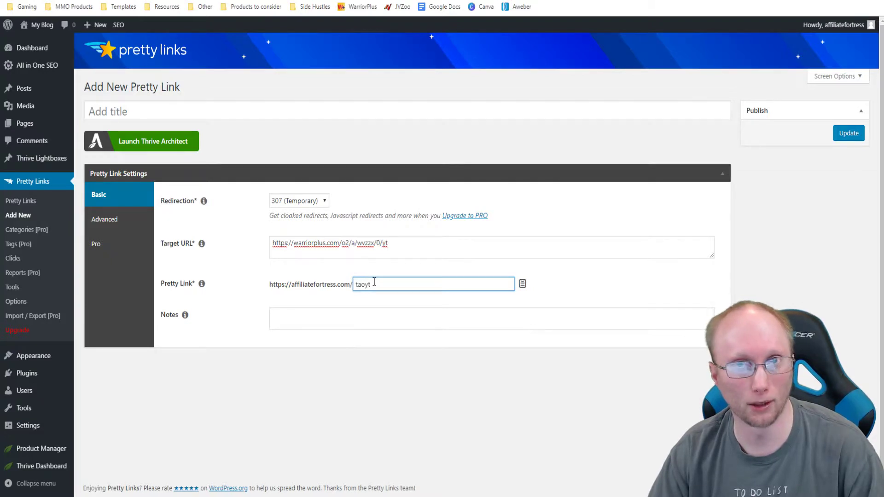
{"action": "left_click", "coordinate": [296, 310]}
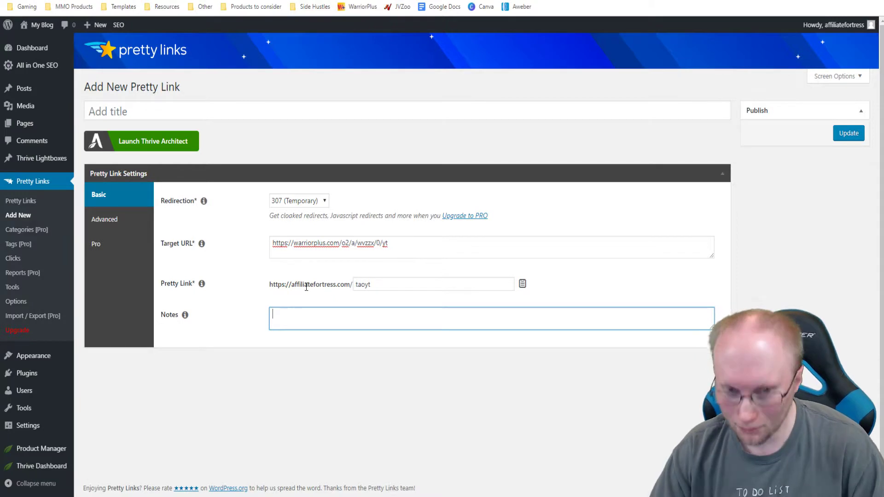
{"action": "left_click", "coordinate": [378, 283]}
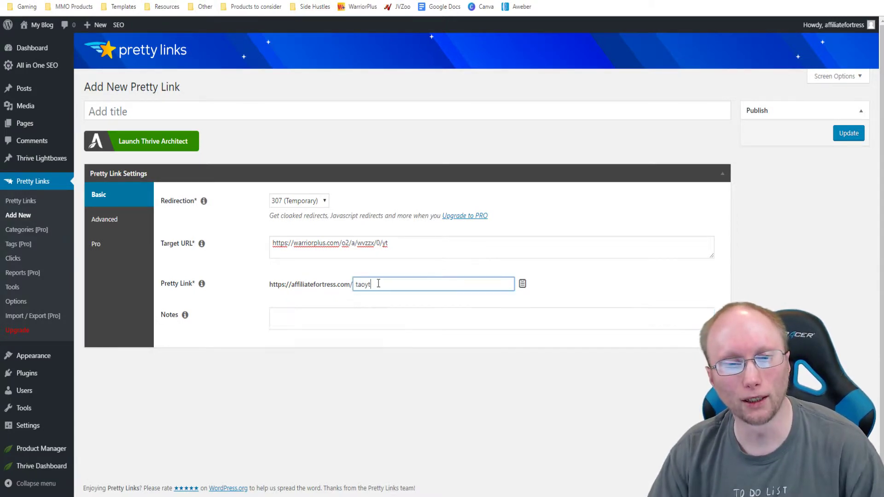
{"action": "left_click_drag", "start_coordinate": [378, 284], "coordinate": [349, 285]}
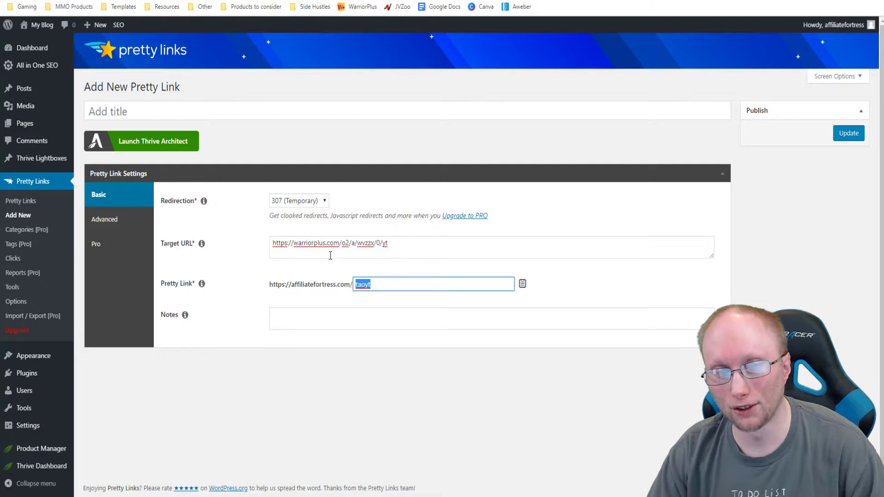
{"action": "left_click_drag", "start_coordinate": [408, 243], "coordinate": [267, 242]}
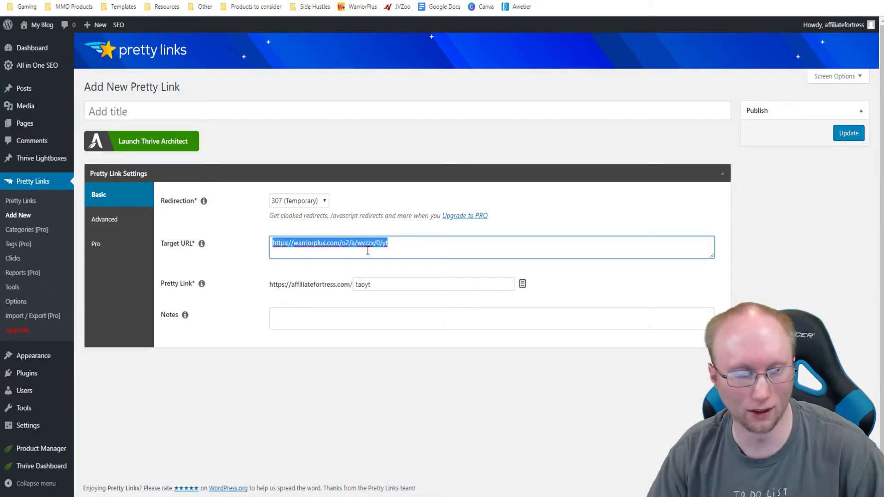
{"action": "left_click", "coordinate": [255, 269]}
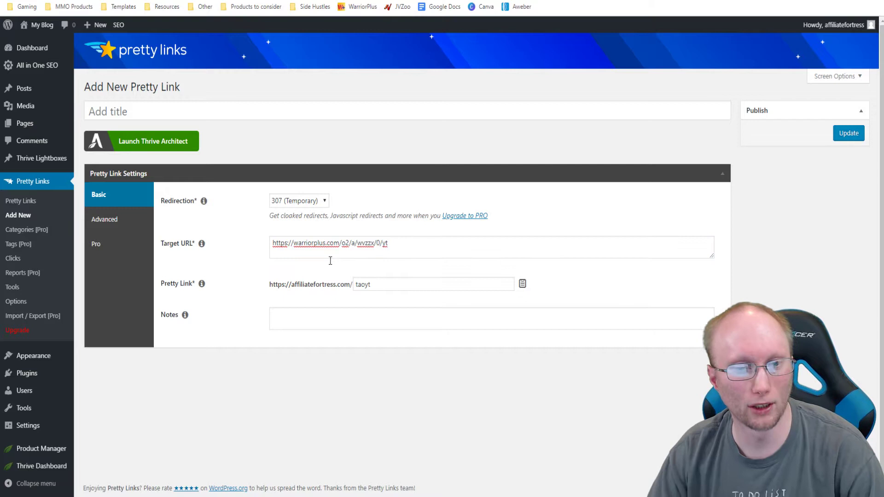
{"action": "left_click", "coordinate": [308, 315]}
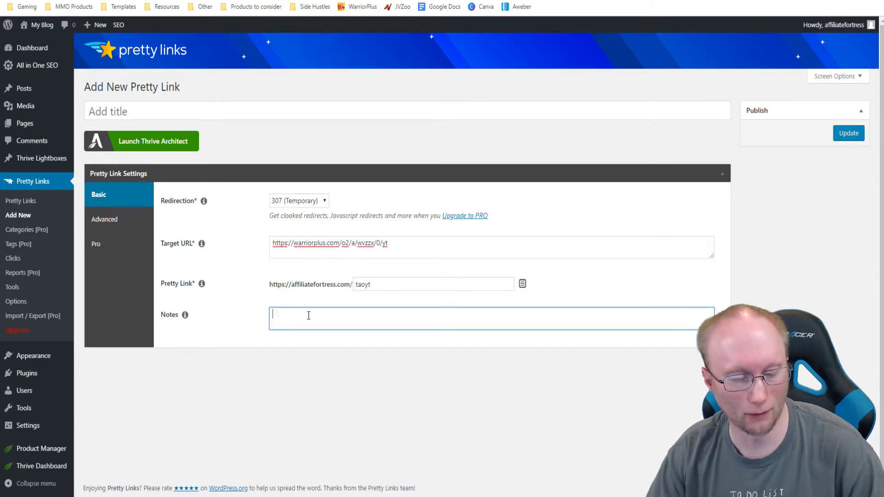
{"action": "type", "text": "dsadsadas"}
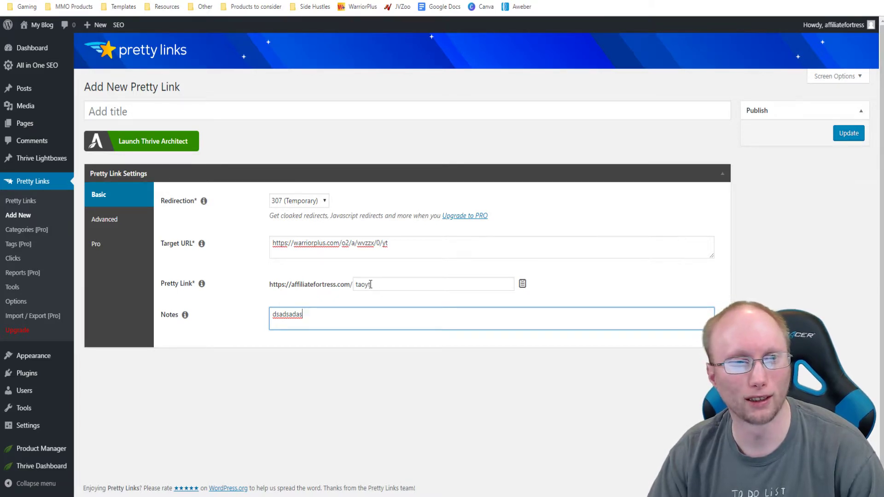
Title the link TAO 2, save it, and copy its affiliatefortress.com/taoyt short URL.
{"action": "left_click", "coordinate": [157, 110]}
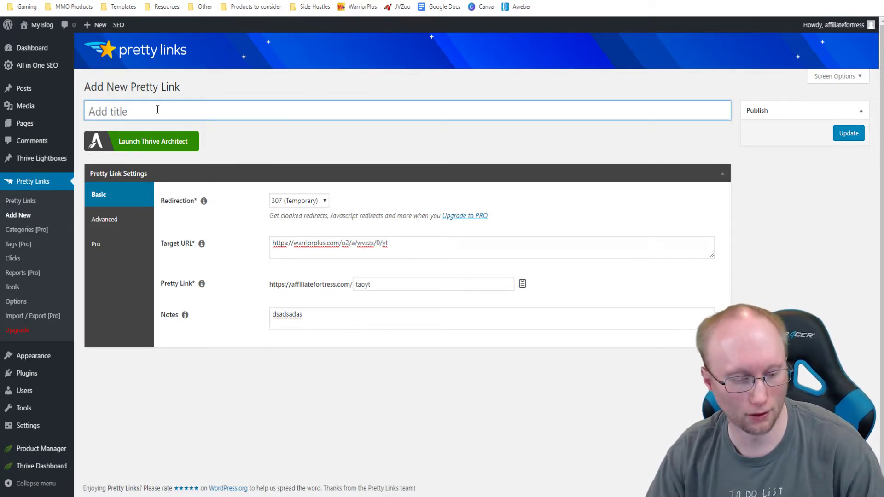
{"action": "type", "text": "TAO "}
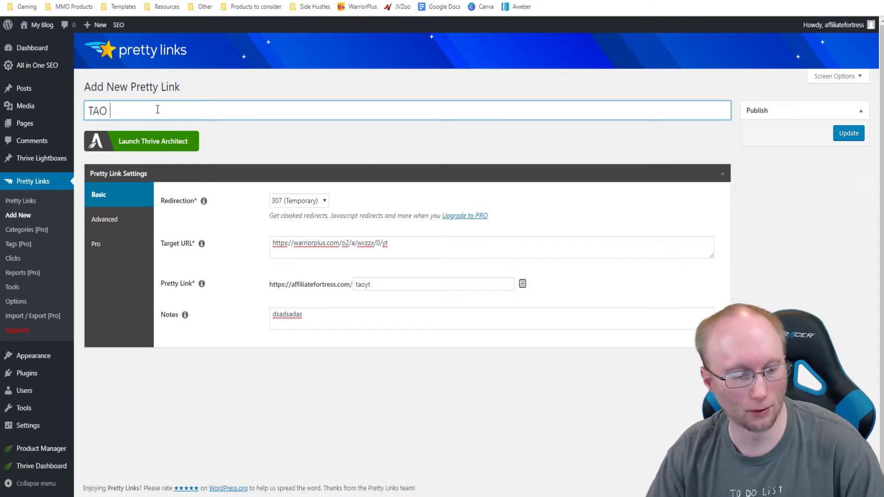
{"action": "type", "text": "2"}
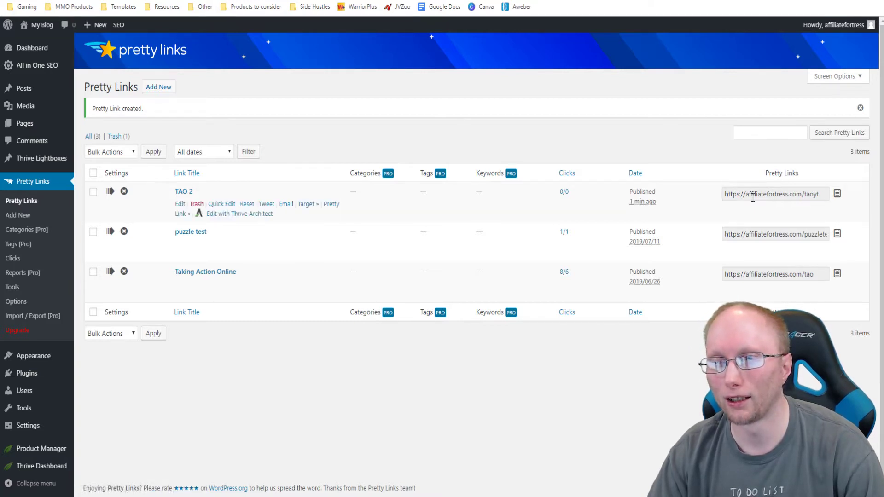
{"action": "left_click", "coordinate": [837, 195]}
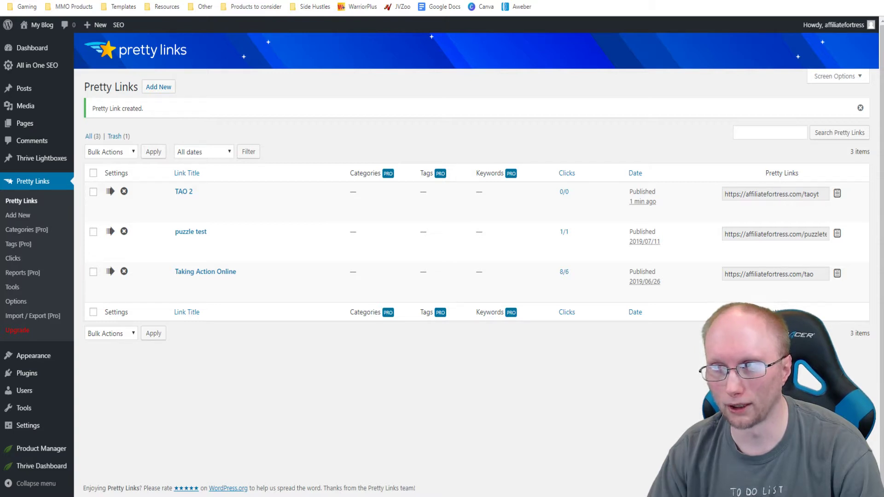
{"action": "key", "text": "alt+Tab"}
{"action": "left_click_drag", "start_coordinate": [650, 35], "coordinate": [571, 35]}
{"action": "key", "text": "alt+Tab"}
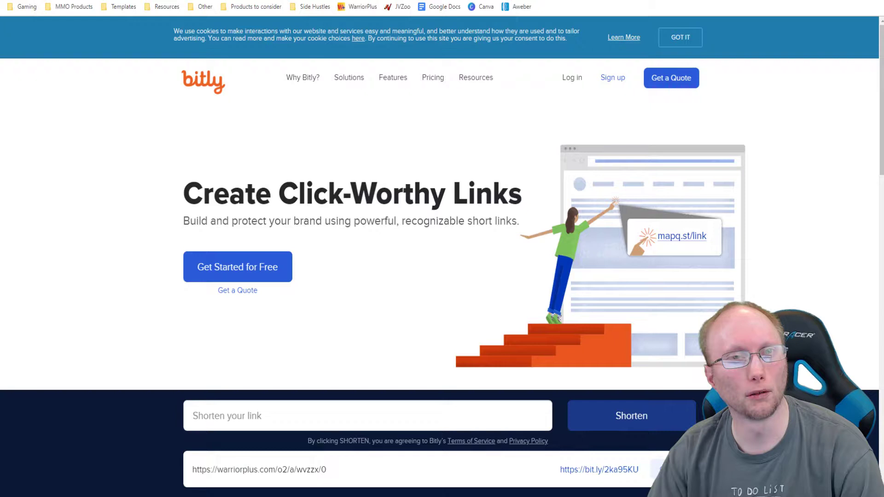
Go to the Bitly homepage from the link shortener search results.
{"action": "key", "text": "ctrl+Tab"}
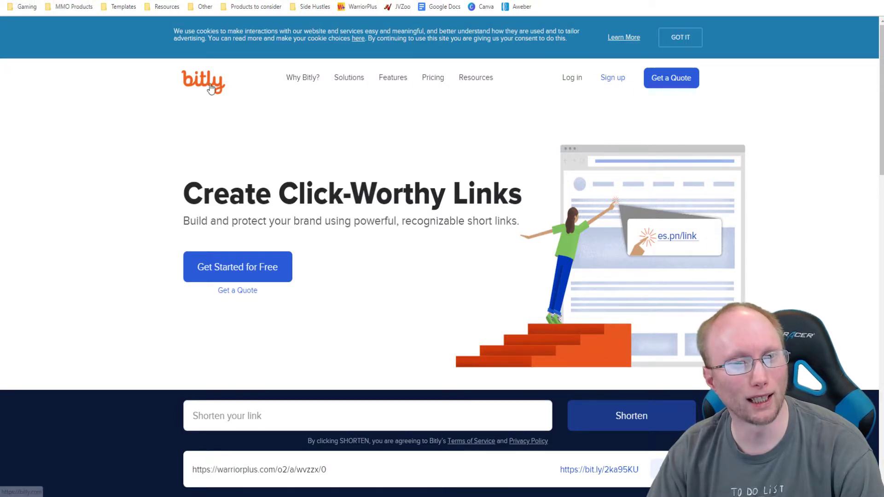
{"action": "key", "text": "alt+Left"}
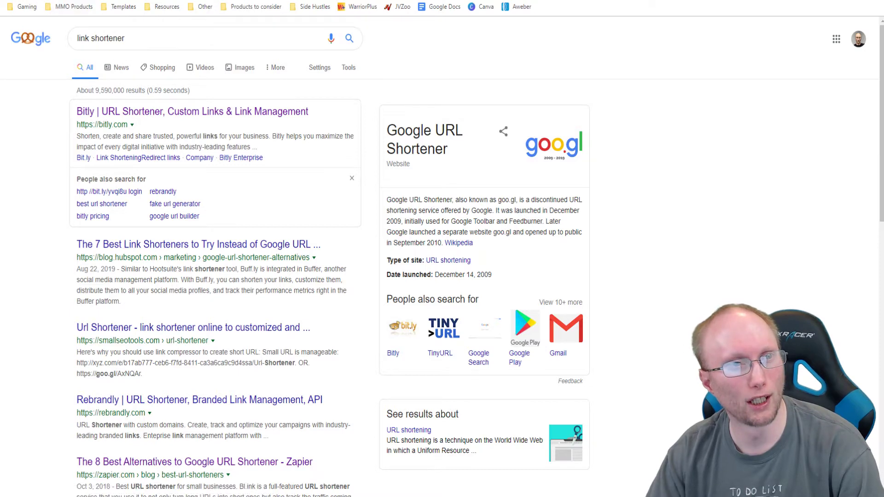
{"action": "left_click", "coordinate": [126, 112]}
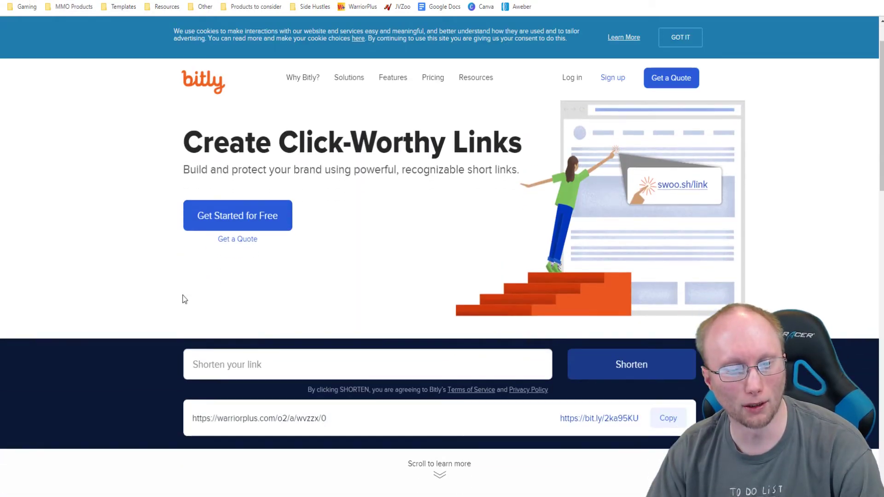
{"action": "scroll", "coordinate": [184, 299], "scroll_direction": "down", "scroll_amount": 1}
Shorten the pasted /yt WarriorPlus affiliate URL to bit.ly/2kWVJC2 and copy it.
{"action": "left_click", "coordinate": [258, 359]}
{"action": "right_click", "coordinate": [257, 365]}
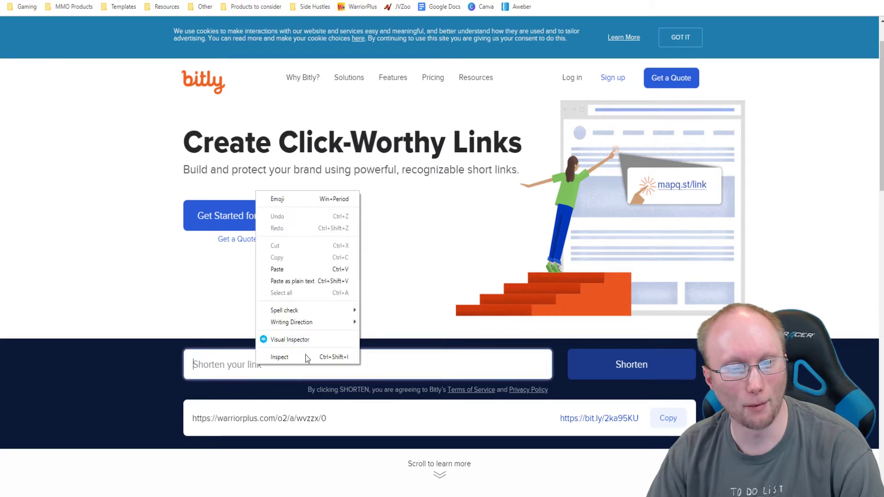
{"action": "left_click", "coordinate": [294, 270]}
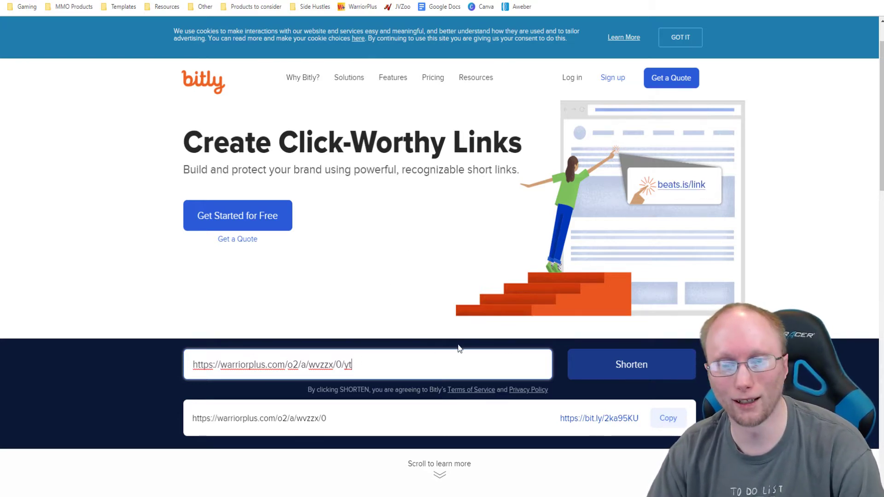
{"action": "left_click", "coordinate": [607, 367]}
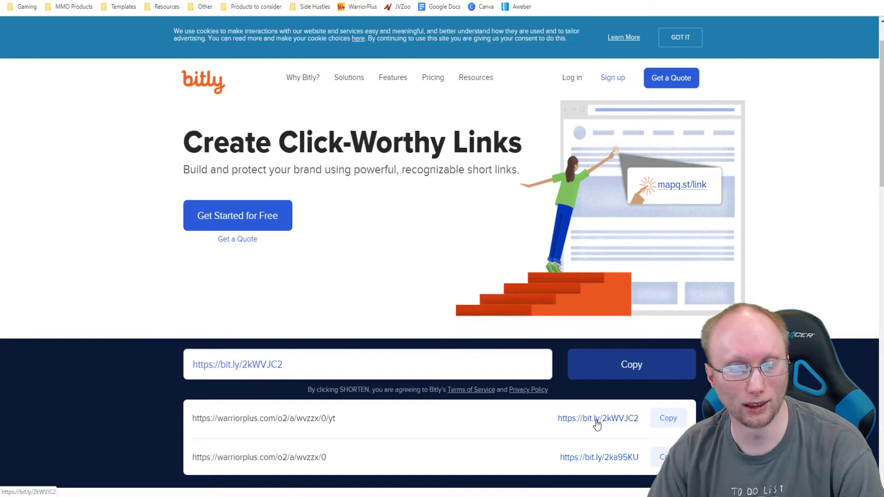
{"action": "left_click", "coordinate": [678, 421]}
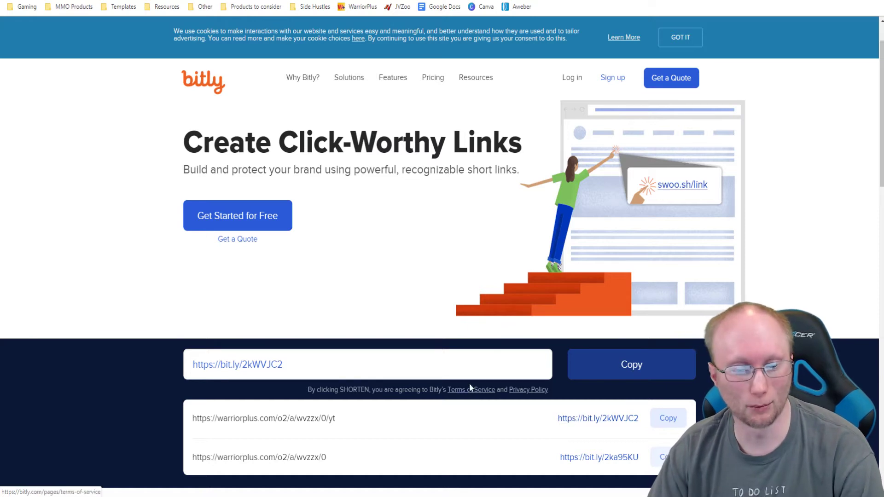
Return to the WordPress Pretty Links list showing TAO 2, puzzle test and Taking Action Online.
{"action": "left_click", "coordinate": [54, 2]}
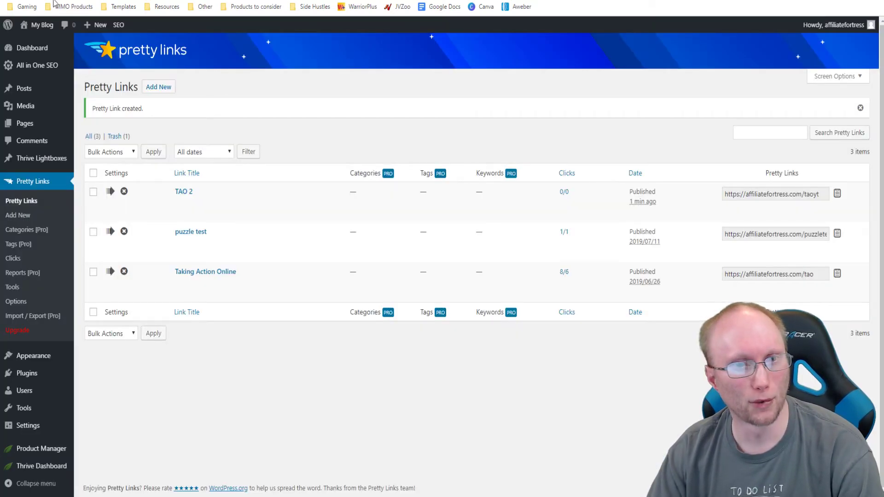